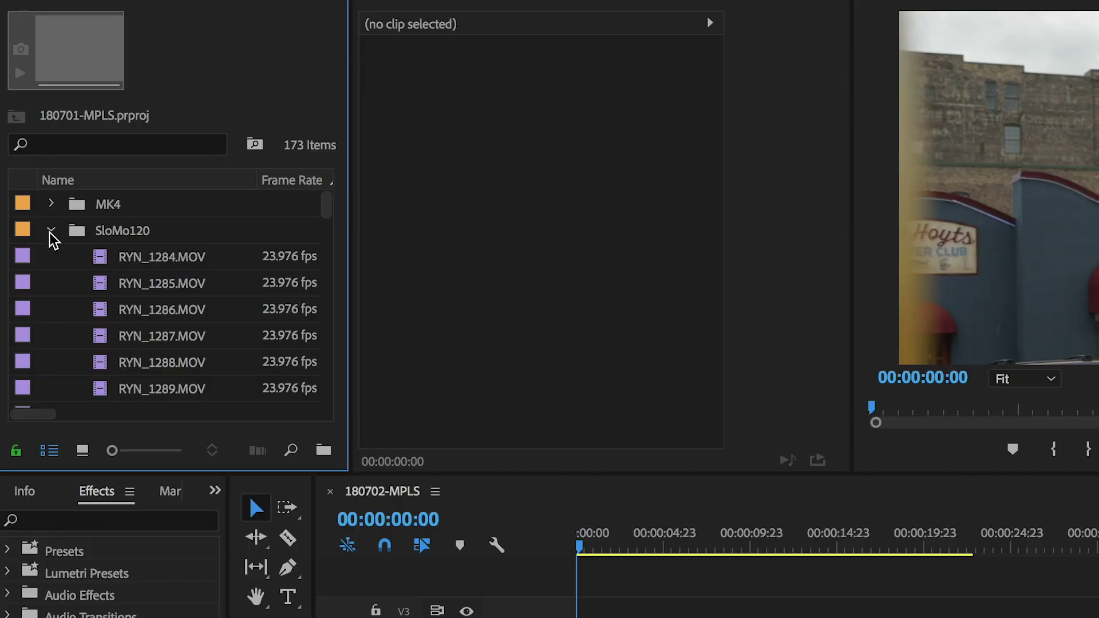
Step: Collapse the SloMo120 bin and add all its clips to the start of track V1 in the 180702-MPLS sequence
left_click(51, 231)
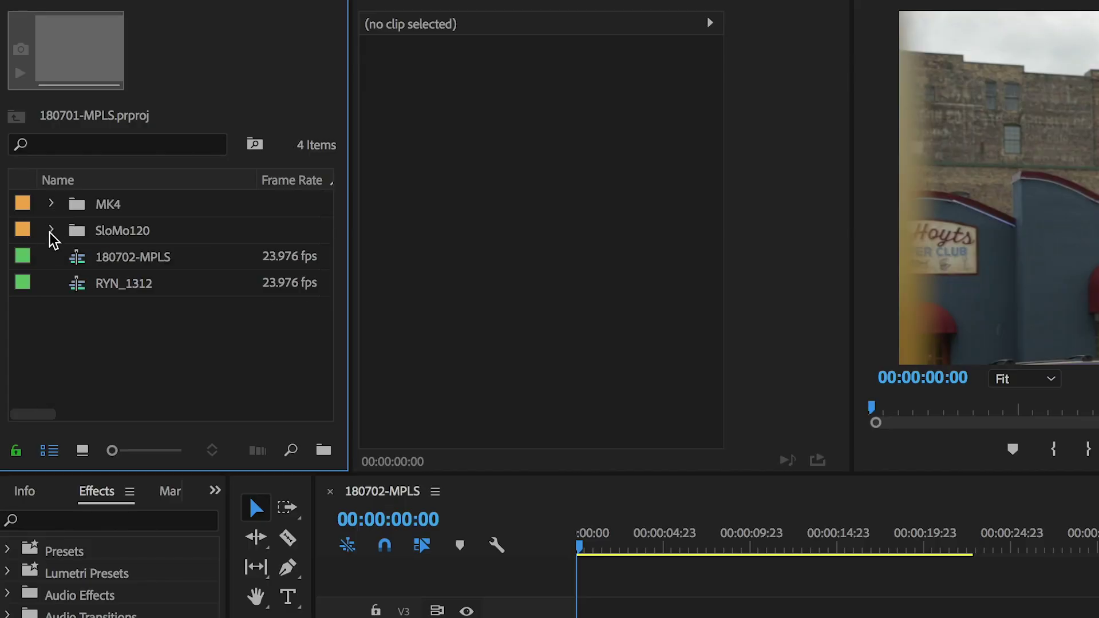
left_click(78, 232)
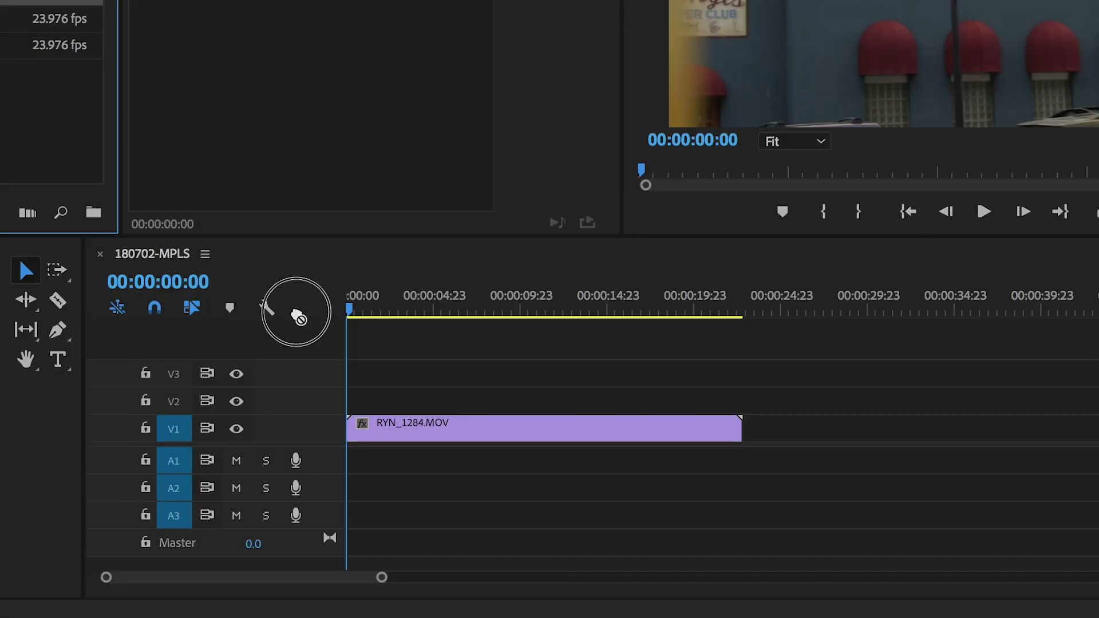
mouse_move(350, 437)
left_mouse_down()
mouse_move(362, 437)
mouse_move(347, 437)
left_mouse_up()
Step: Review the clips placed on V1 and return the playhead to the start of the sequence
left_click_drag(350, 312, 447, 312)
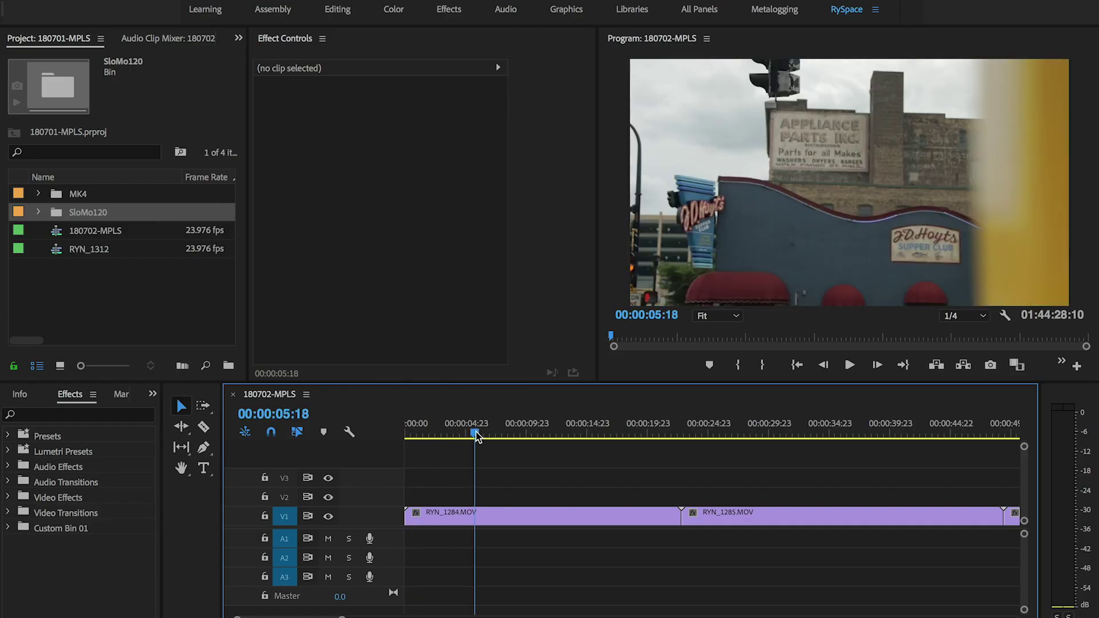
key("minus")
key("minus")
key("minus")
left_click_drag(478, 437, 356, 473)
key("equal")
key("equal")
key("equal")
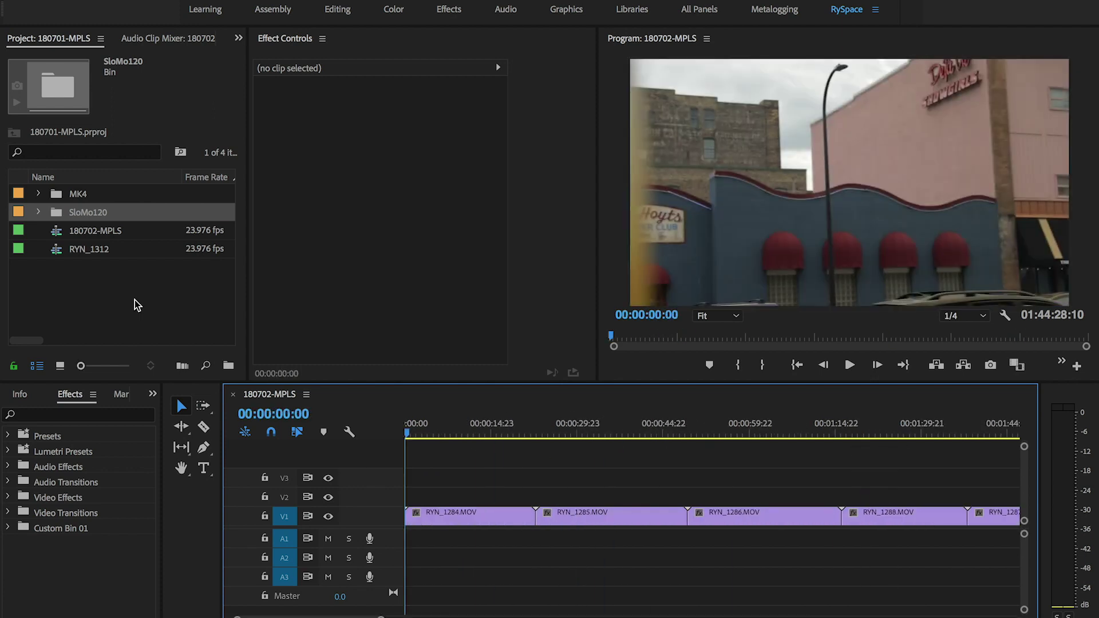
Step: Create an adjustment layer of 1280 x 720 at 23.976 fps with Square Pixels (1.0)
right_click(163, 299)
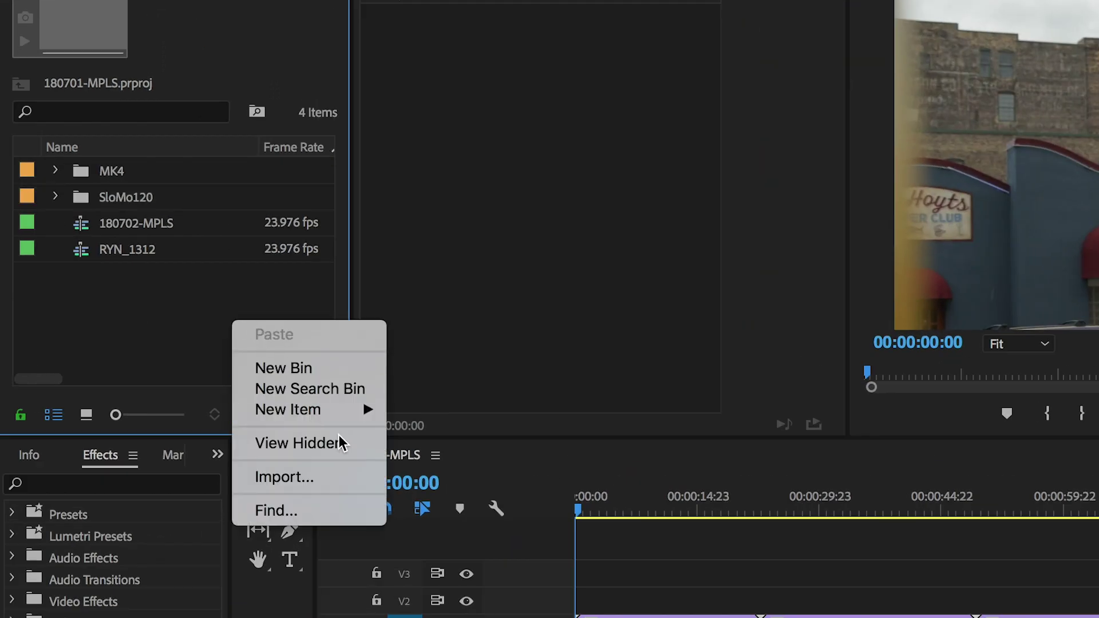
mouse_move(252, 368)
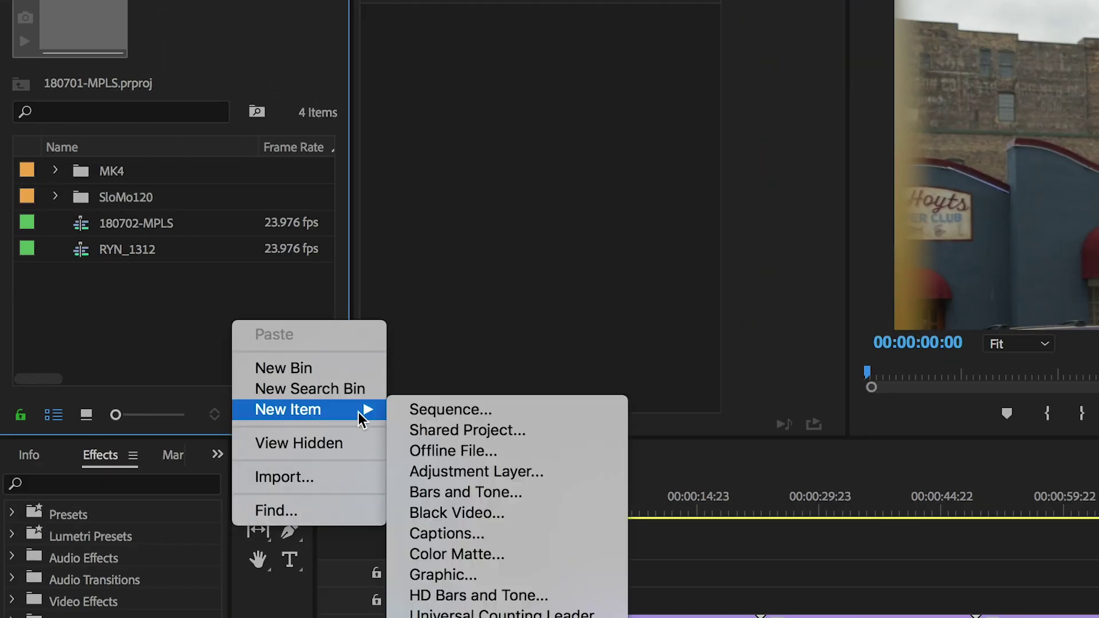
left_click(484, 471)
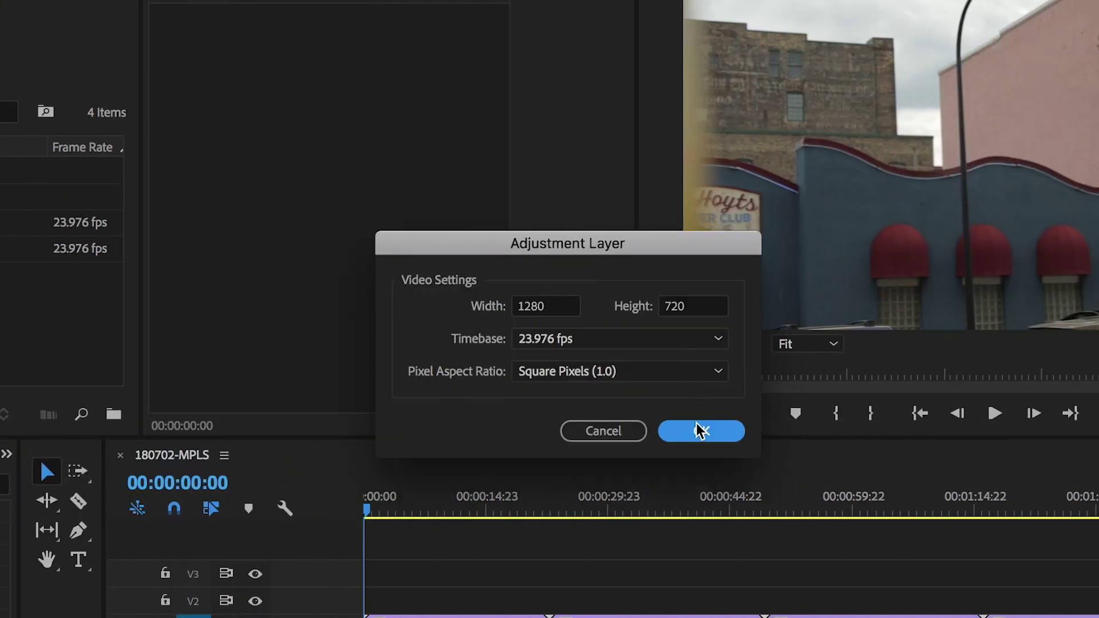
left_click(700, 431)
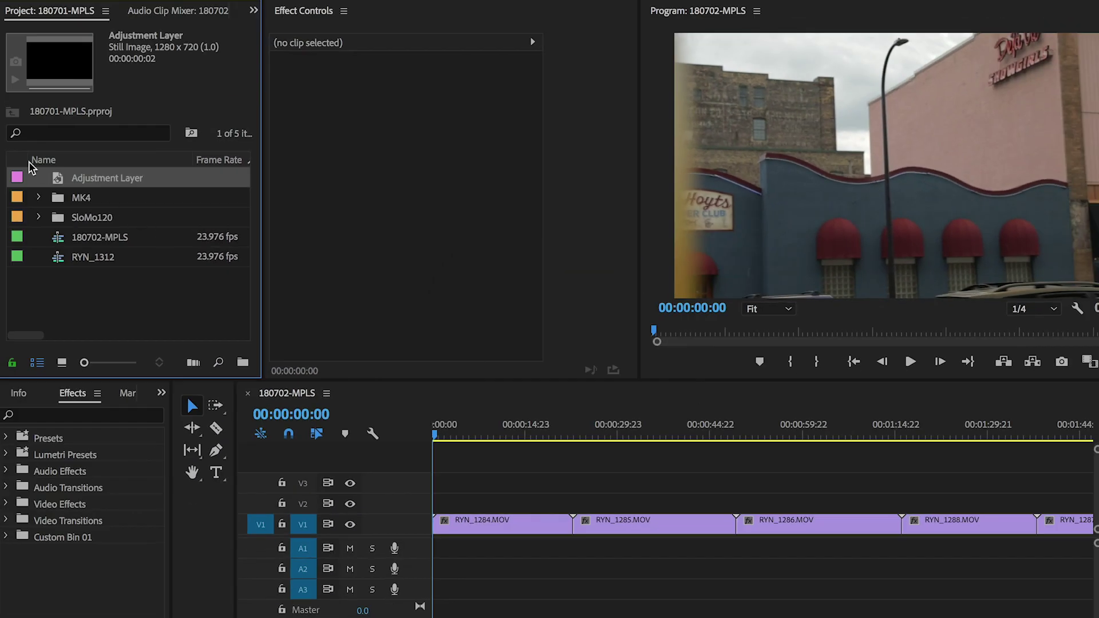
Step: Place the adjustment layer on V2 above RYN_1284.MOV, extend it to about 00:00:15:07, and move its start to about 00:00:02:10
left_click_drag(58, 180, 437, 510)
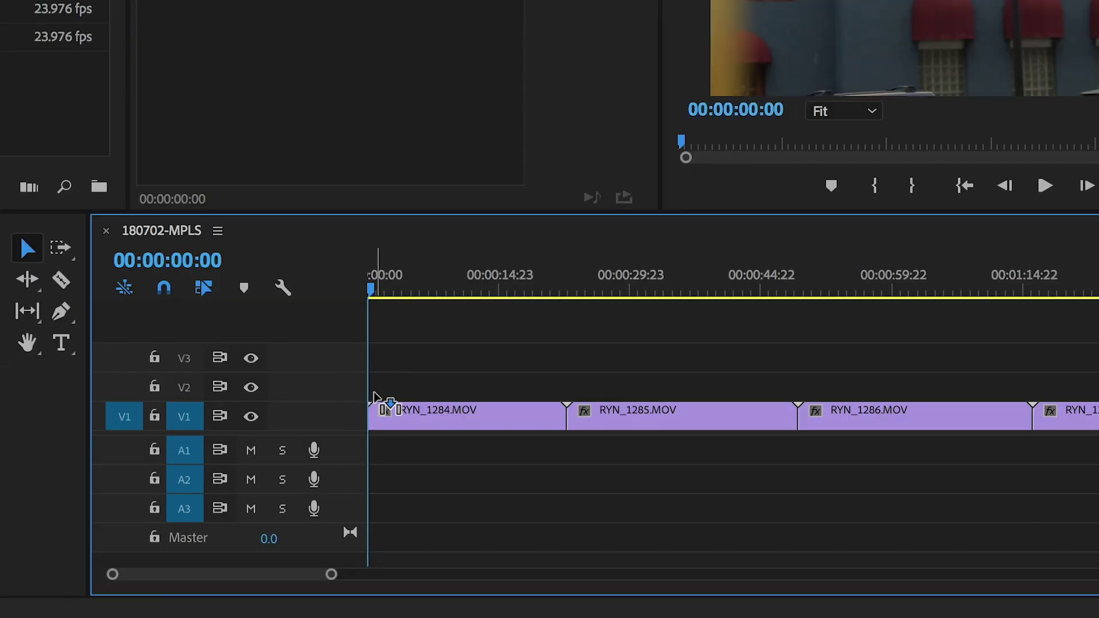
left_click_drag(375, 397, 468, 394)
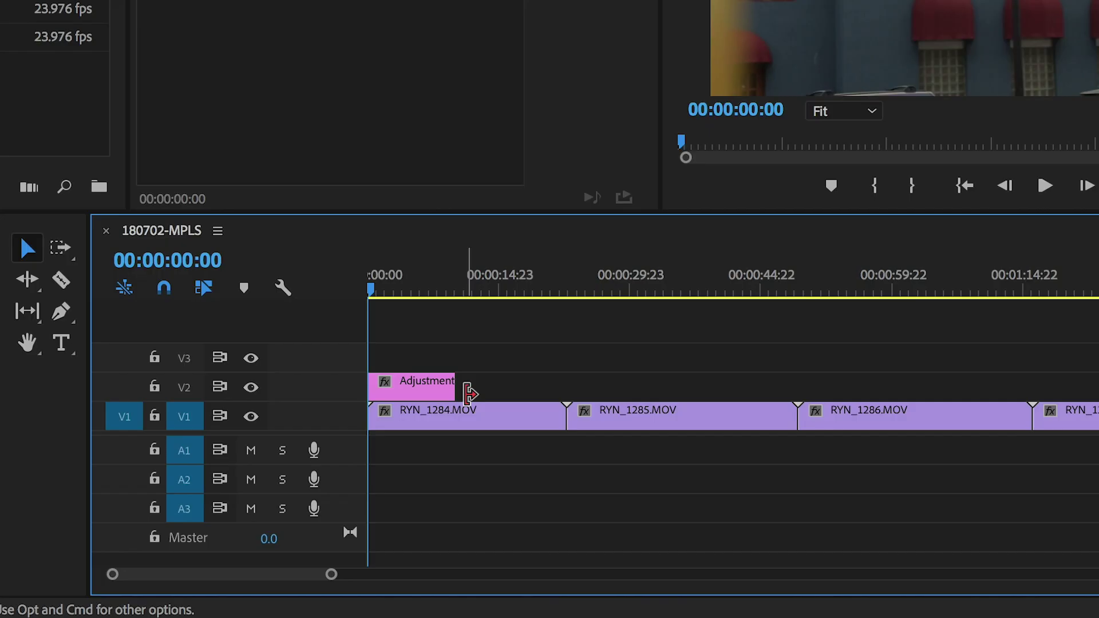
left_click_drag(404, 385, 423, 385)
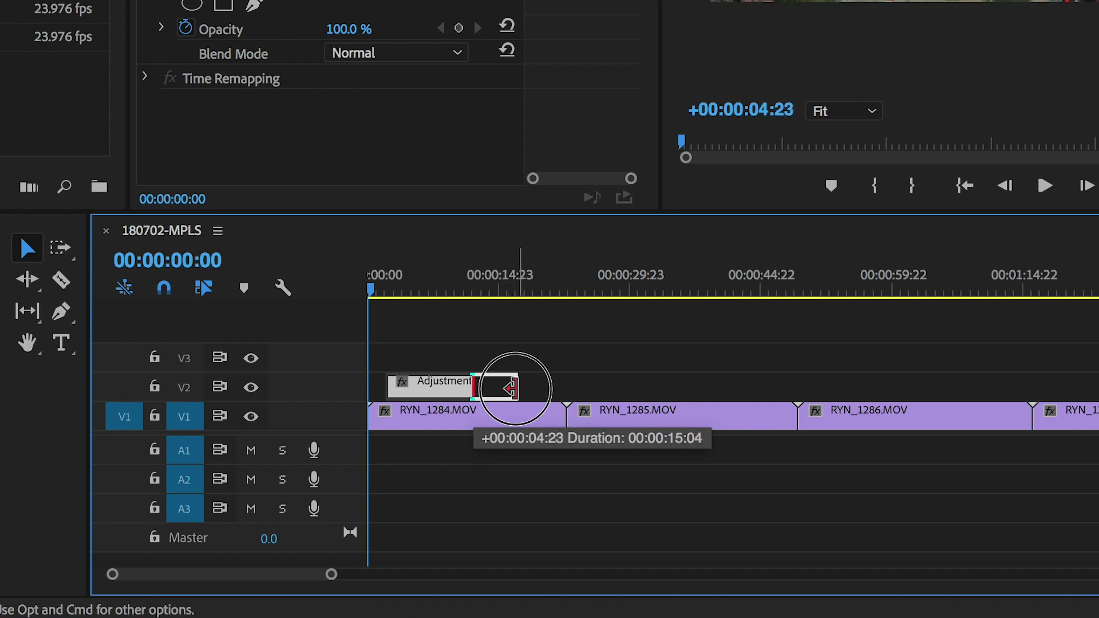
left_click_drag(509, 389, 513, 389)
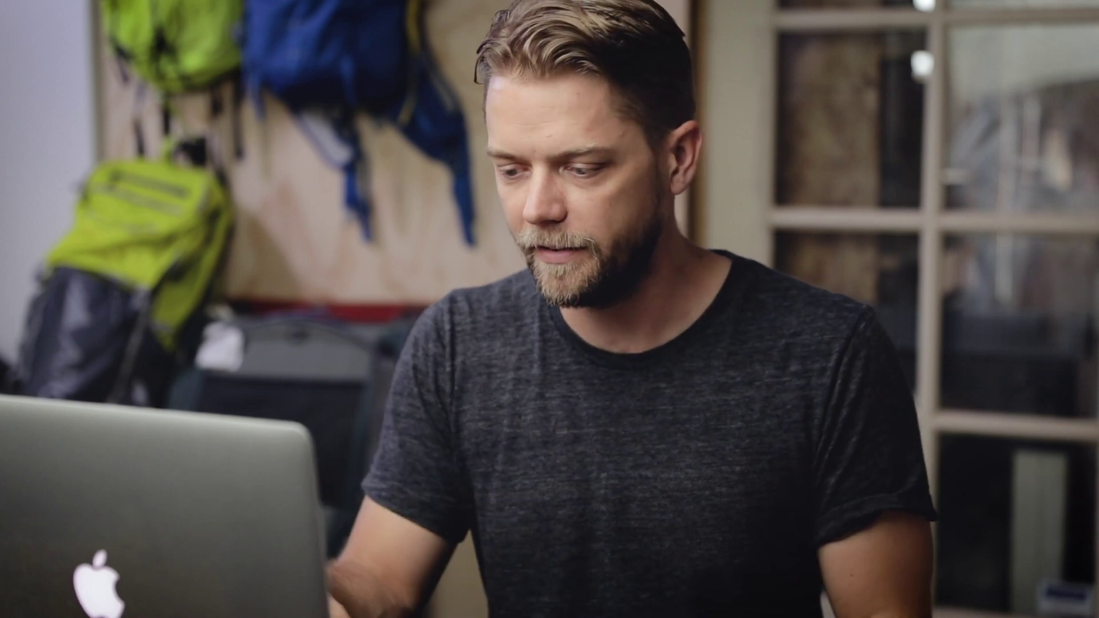
left_click(404, 391)
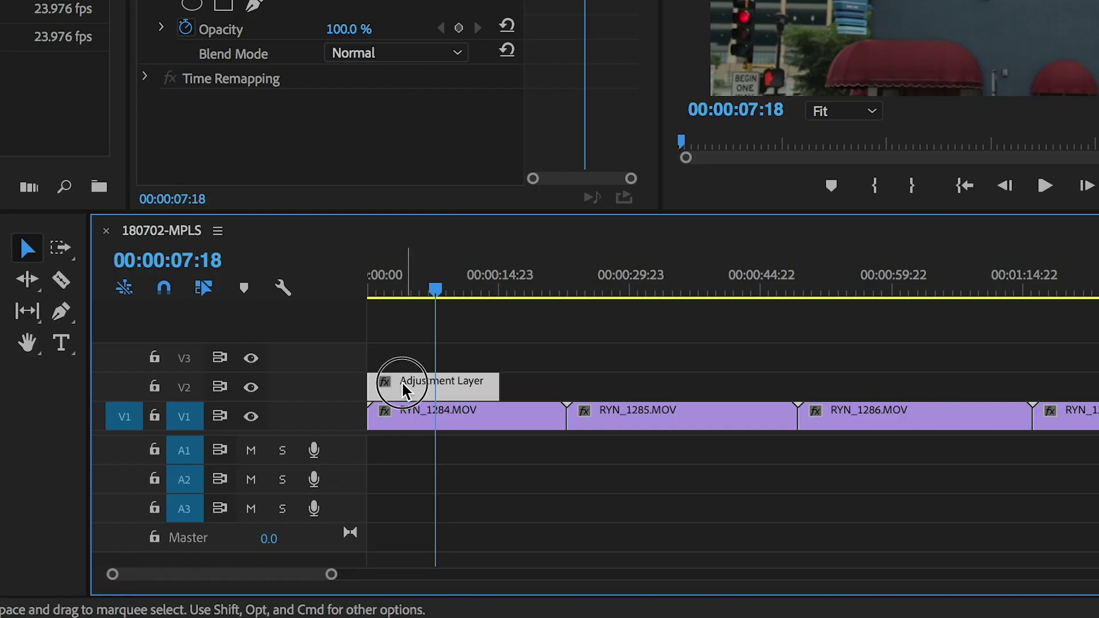
left_click_drag(404, 387, 429, 387)
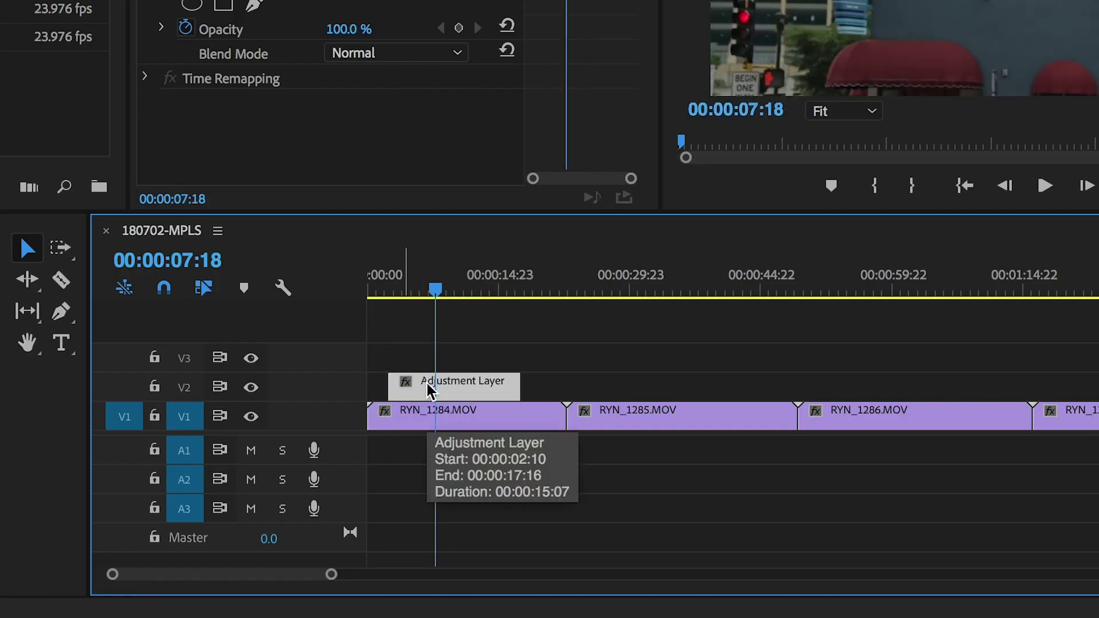
Step: Trim both ends of RYN_1284.MOV on V1 so it runs from about 00:00:01:08 to 00:00:14:12
left_click_drag(382, 290, 372, 295)
left_click_drag(371, 416, 379, 415)
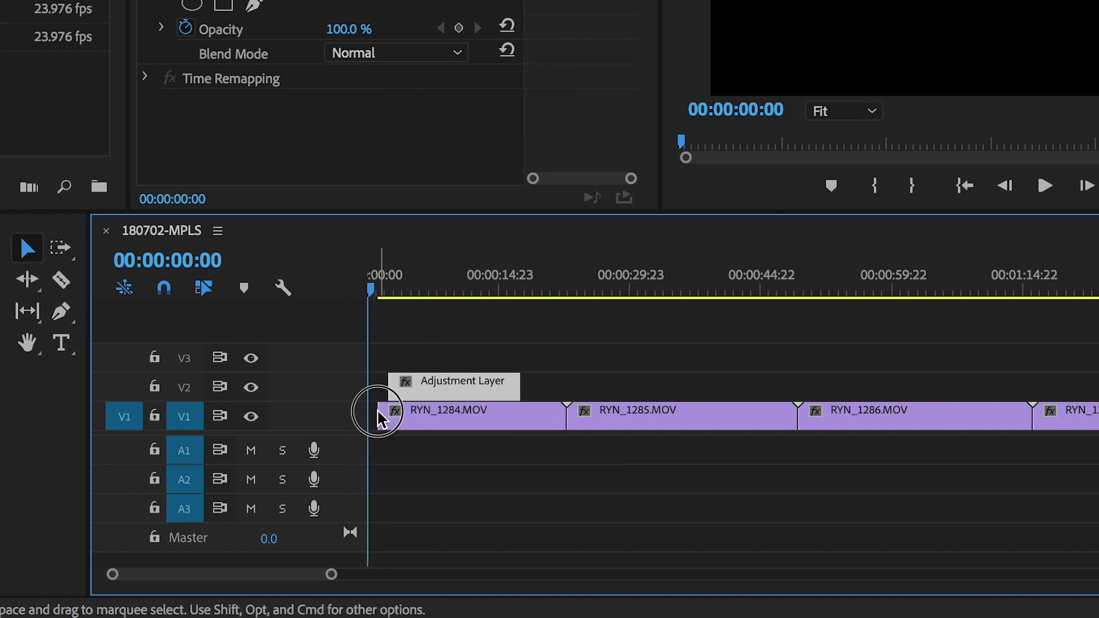
left_click(467, 295)
left_click_drag(565, 417, 519, 416)
left_click_drag(523, 292, 493, 344)
left_click_drag(517, 390, 488, 425)
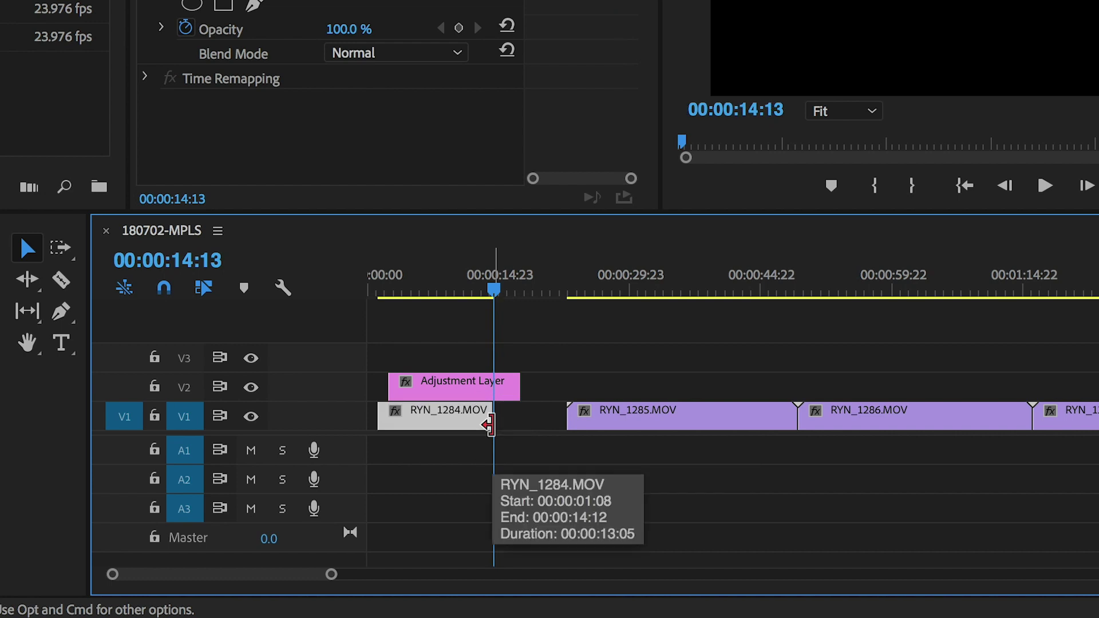
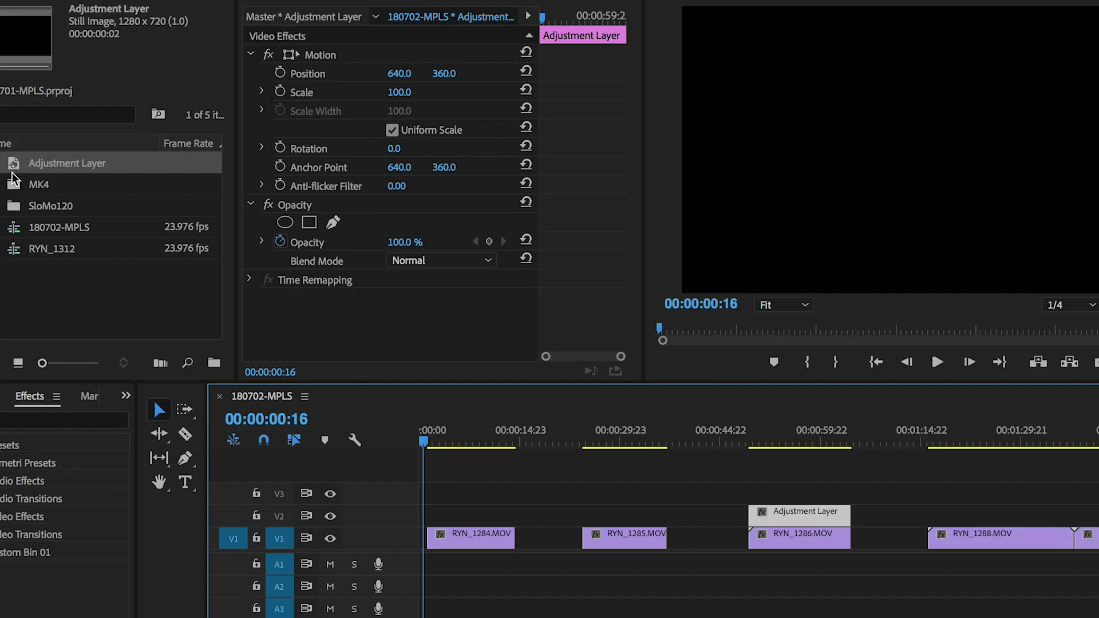
Step: Add another adjustment layer on V3 from about 00:00:01:06, spanning the clips below, and select it
left_click(12, 167)
left_click_drag(12, 168, 427, 496)
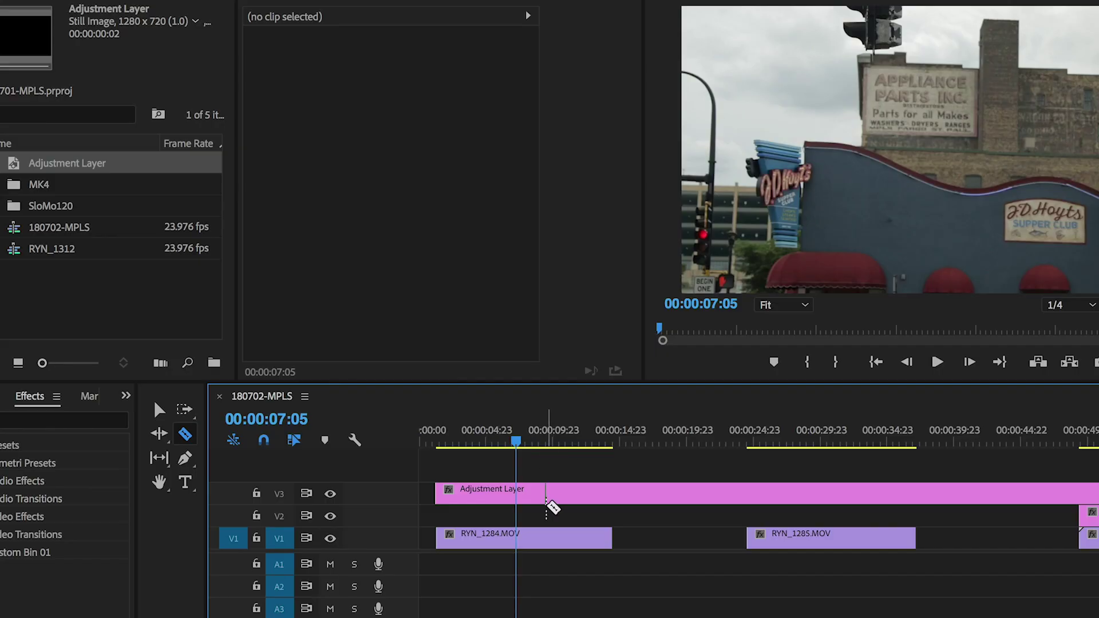
key("v")
left_click(547, 498)
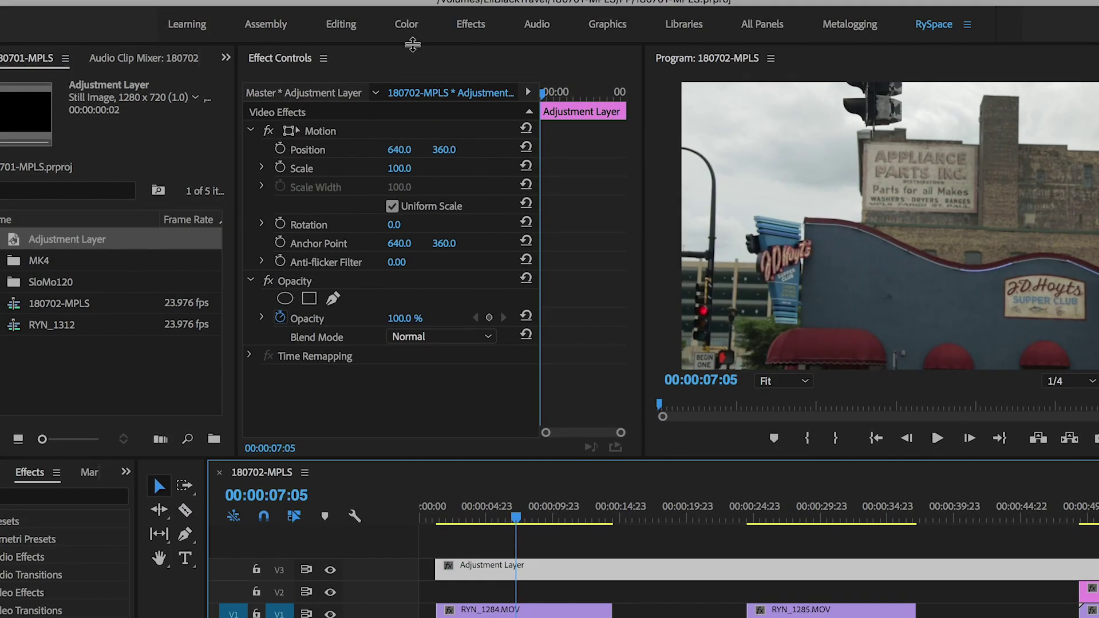
Step: In the Color workspace, set the V3 layer's Temperature 0.4, Exposure 0.6, Contrast -4.9, Highlights 12.1, Shadows 13.9, Whites -8.5 and Blacks 8.5
left_click(405, 25)
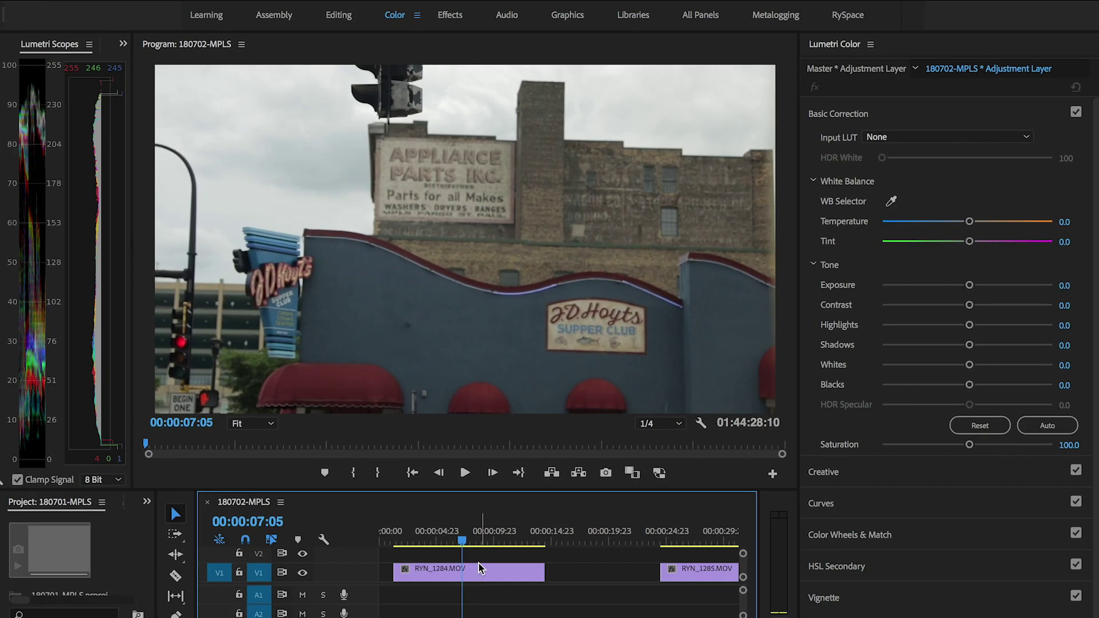
scroll(480, 568, "up", 2)
left_click(970, 222)
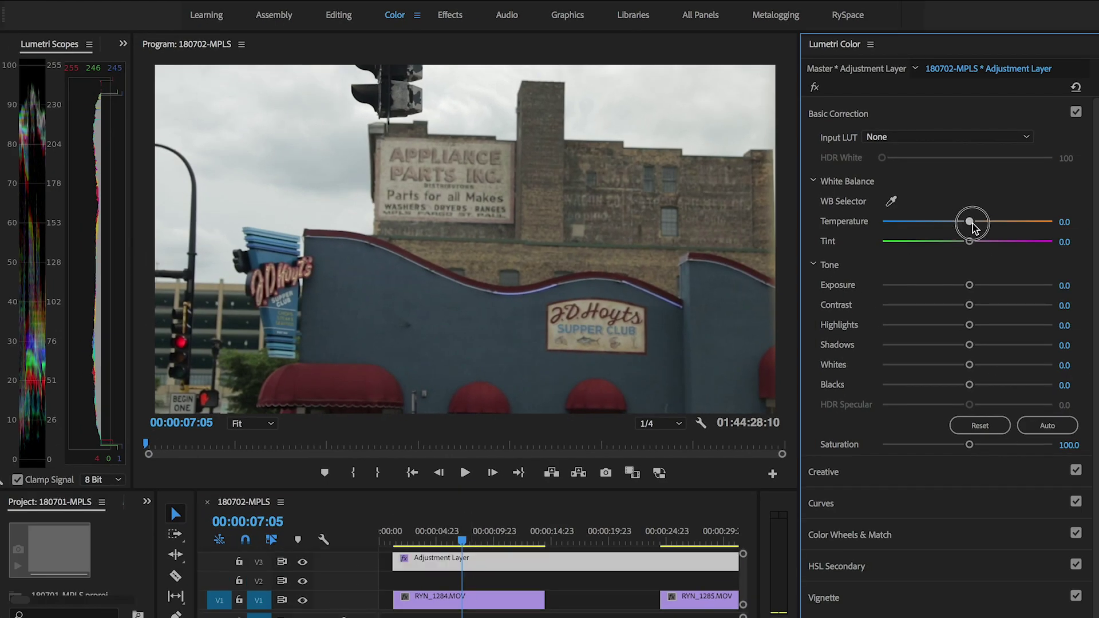
left_click_drag(972, 286, 975, 385)
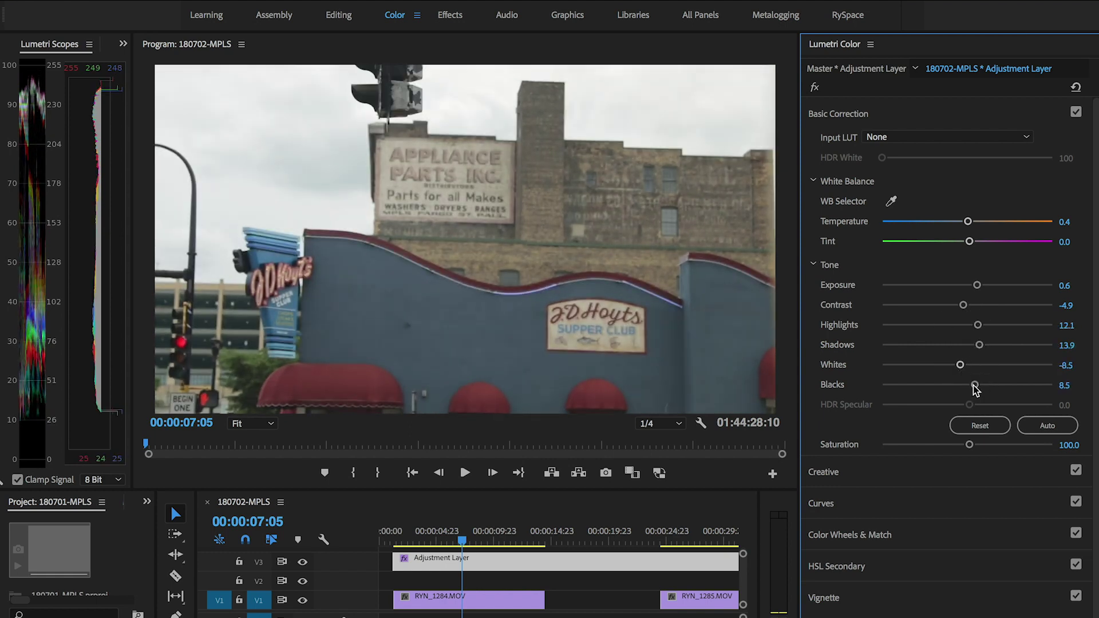
Step: Check the grade on the following clips and split the V3 adjustment layer at the start of RYN_1286.MOV
left_click_drag(474, 543, 696, 555)
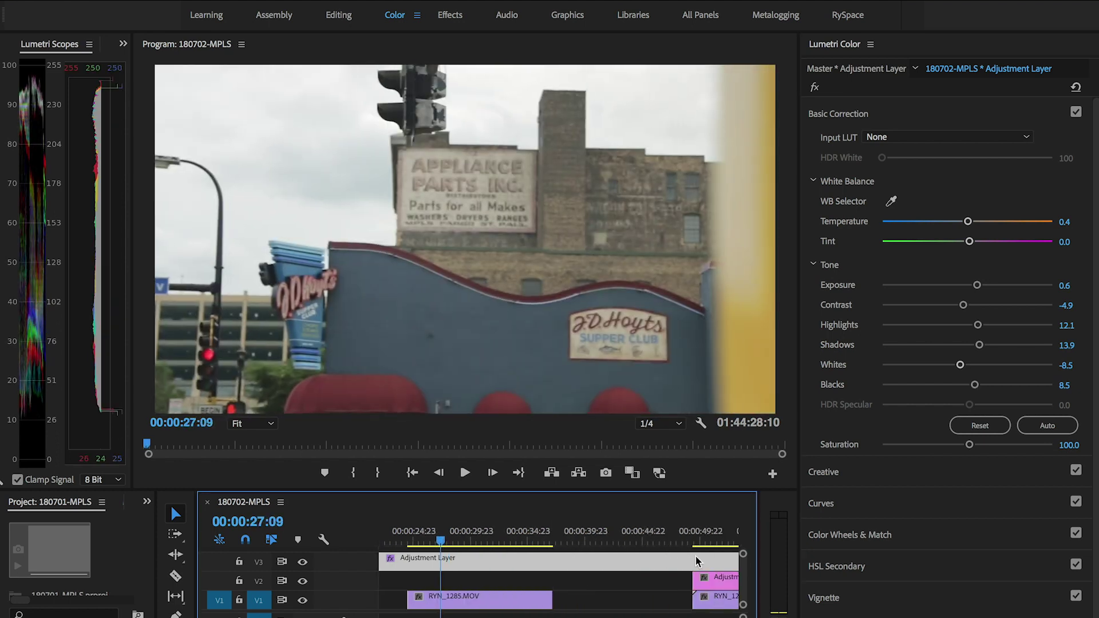
left_click(714, 533)
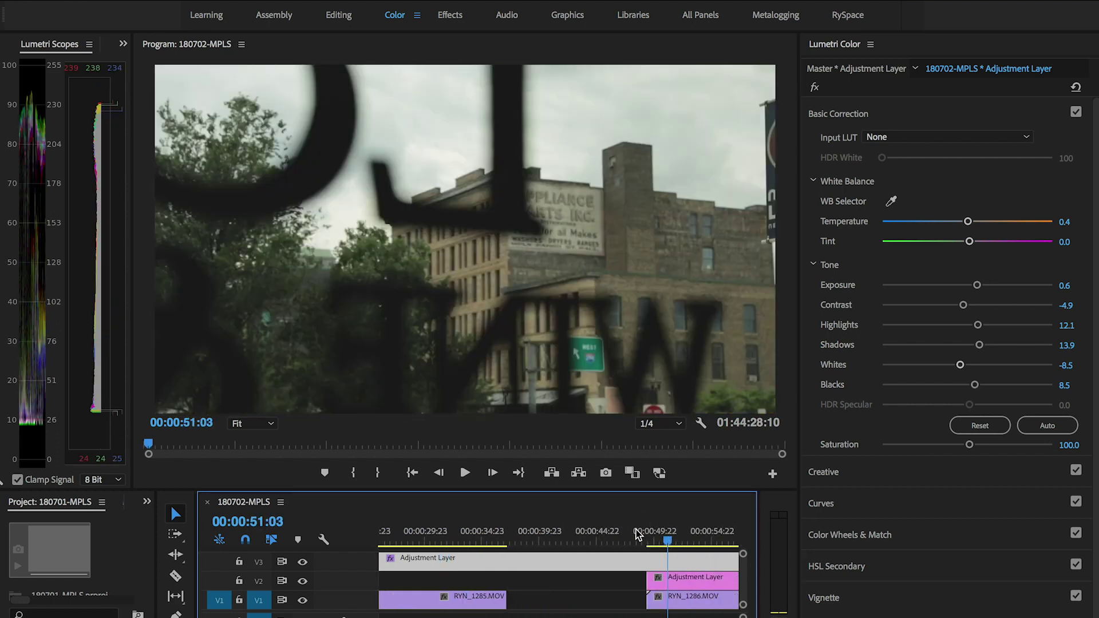
scroll(607, 549, "down", 2)
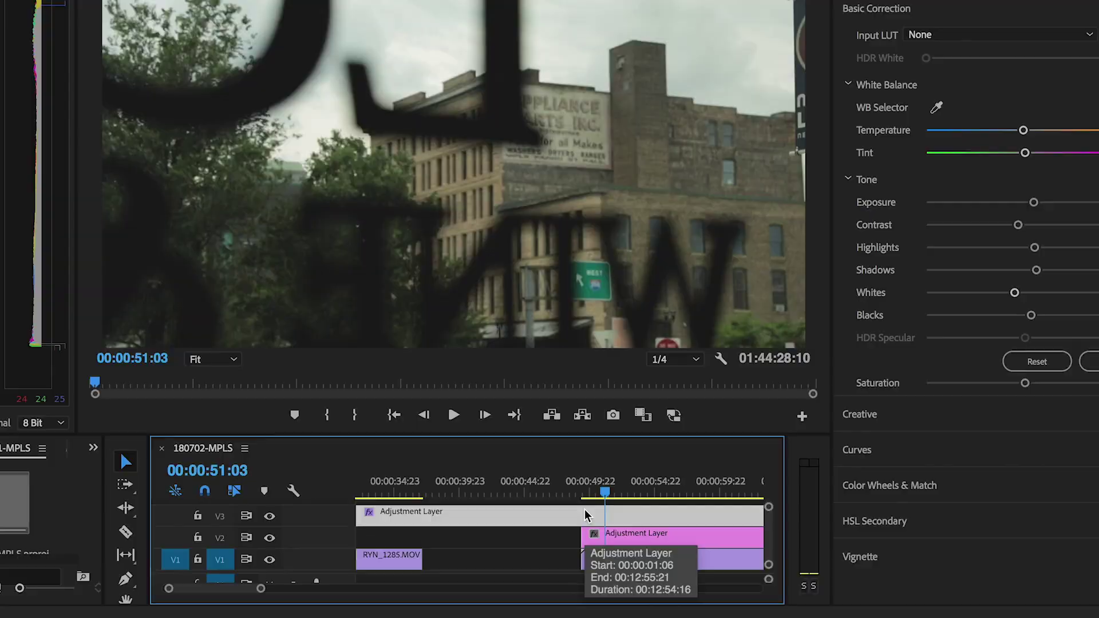
key("c")
left_click(602, 458)
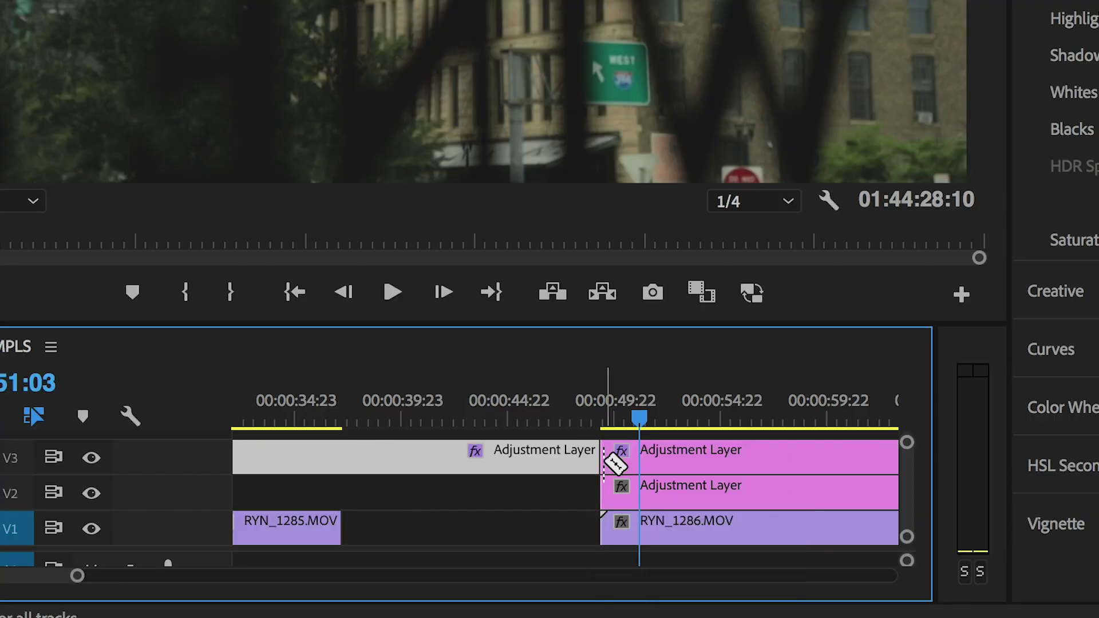
Step: Set the Tint of the V3 adjustment layer segment over RYN_1286.MOV to 5.8 and check another frame of the clip
key("v")
left_click(679, 465)
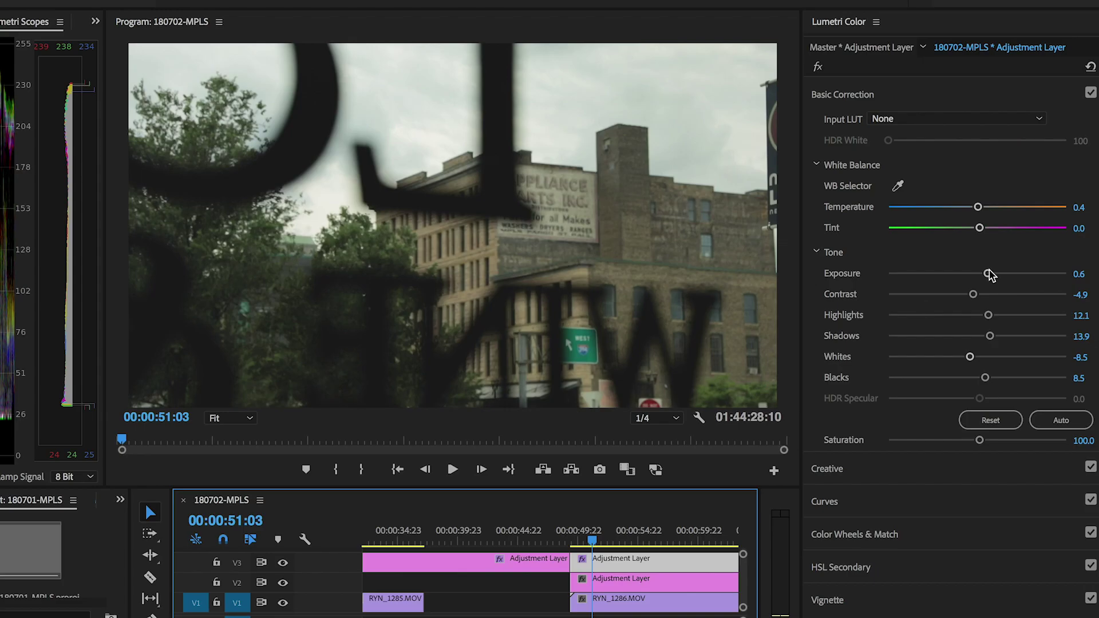
left_click_drag(980, 227, 983, 230)
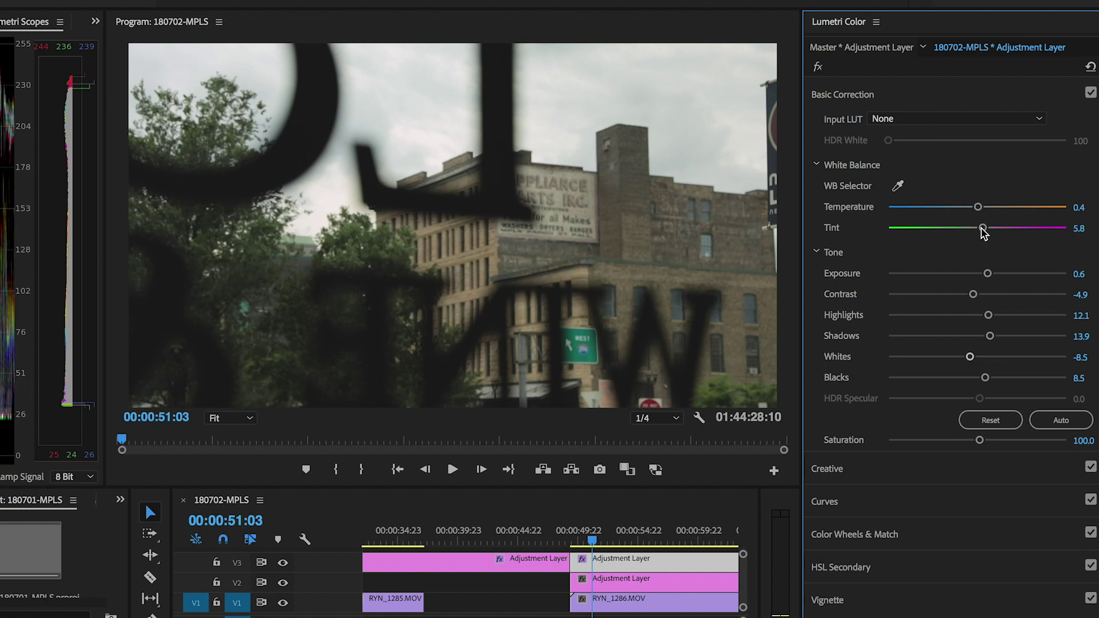
left_click(663, 536)
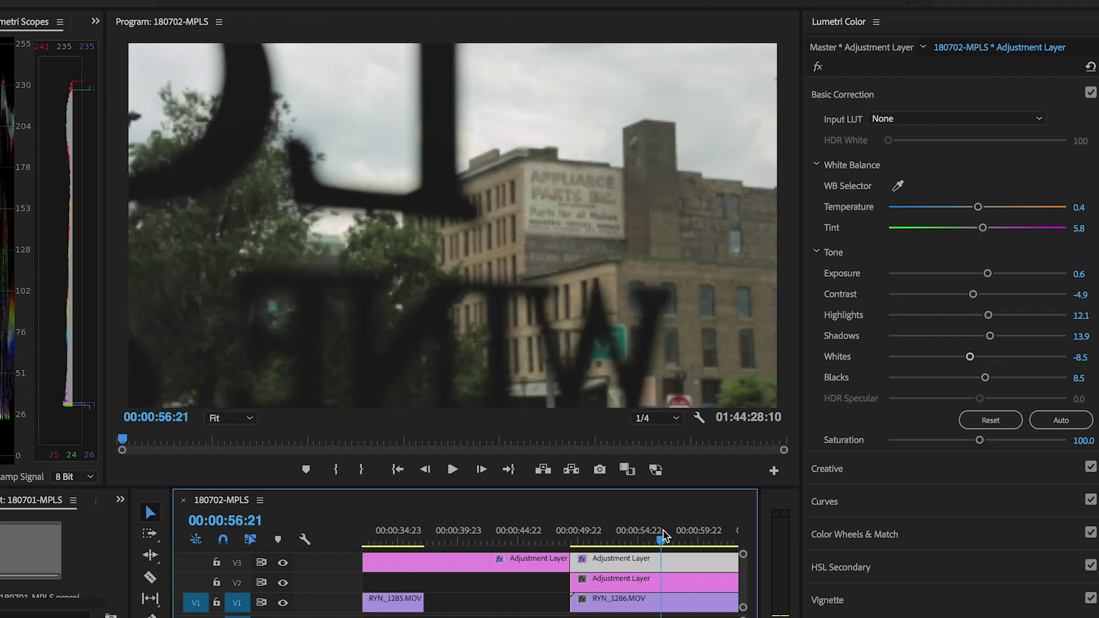
Step: Mark the range of RYN_1284.MOV with sequence in and out points and preview a frame at about 00:00:11:02
scroll(664, 535, "down", 2)
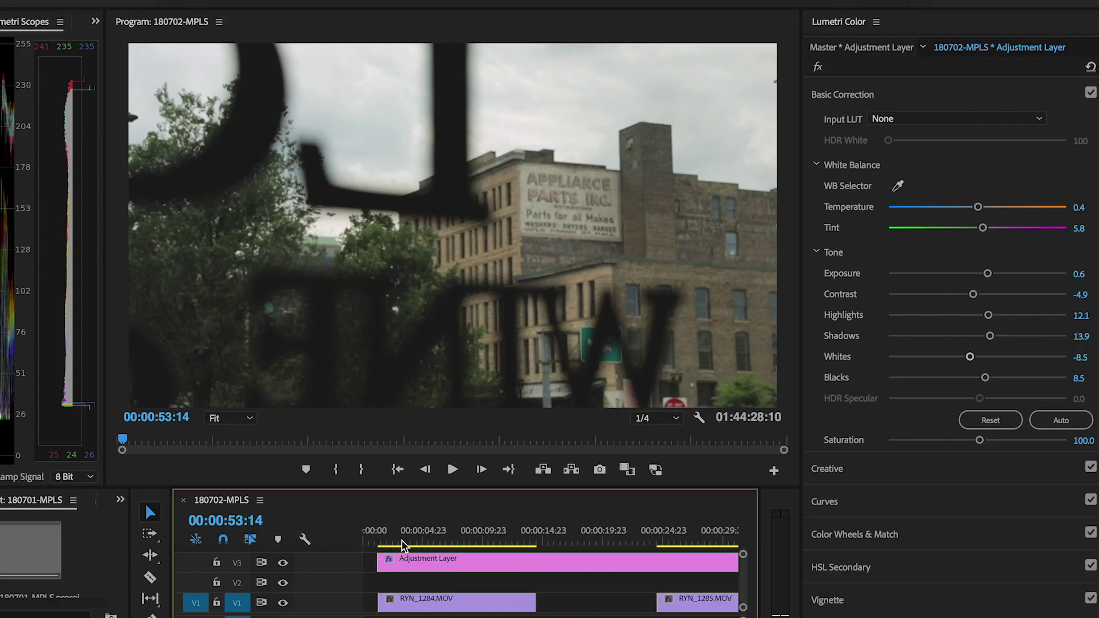
left_click(412, 541)
left_click(384, 536)
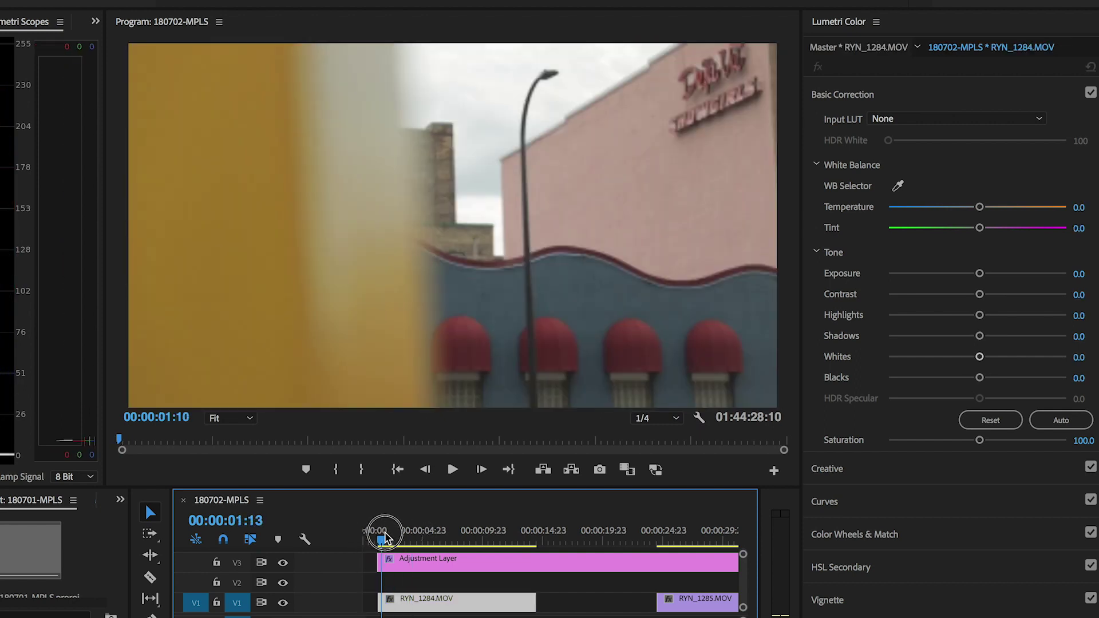
left_click_drag(385, 538, 408, 540)
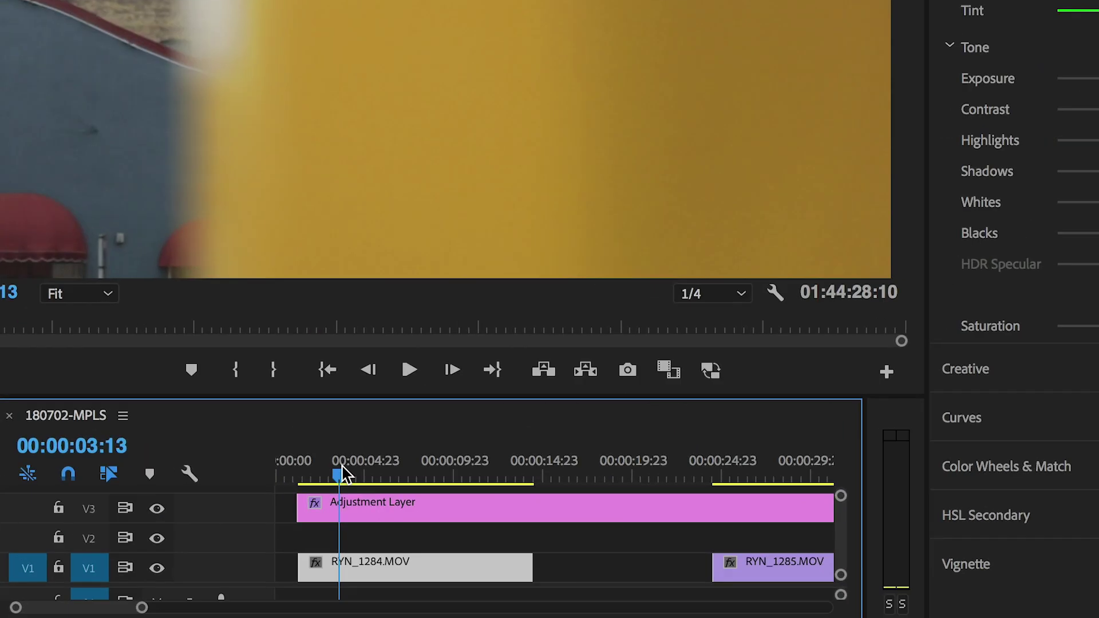
left_click_drag(342, 473, 380, 476)
key("x")
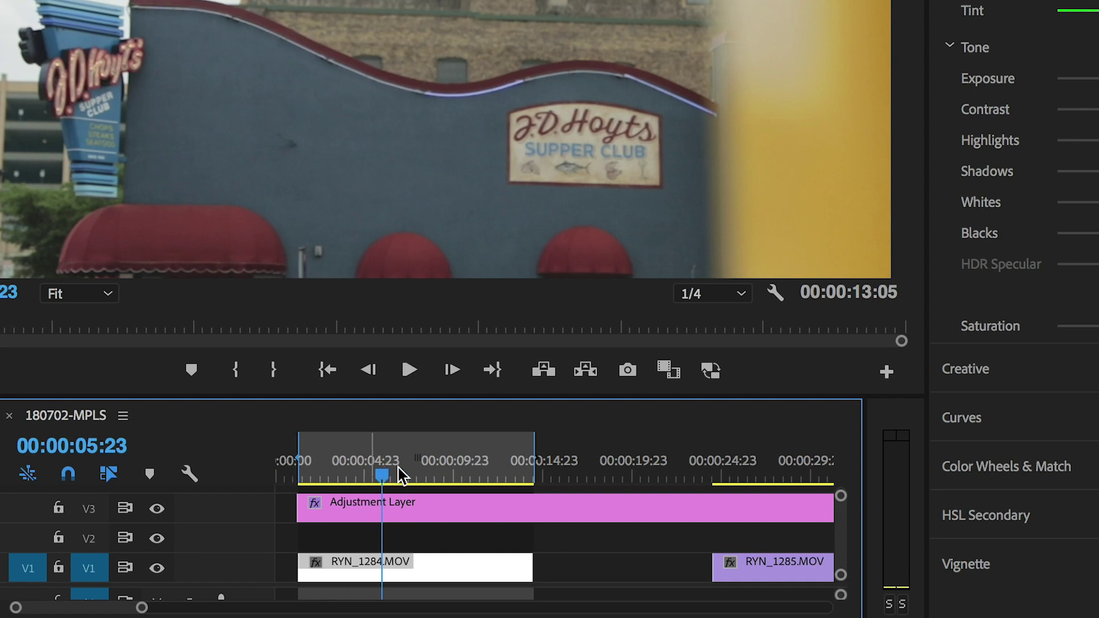
left_click(478, 475)
Step: Queue the marked RYN_1284.MOV range in Media Encoder as an H.264 video without audio, output to the Desktop's STOCKupload folder
key("super+m")
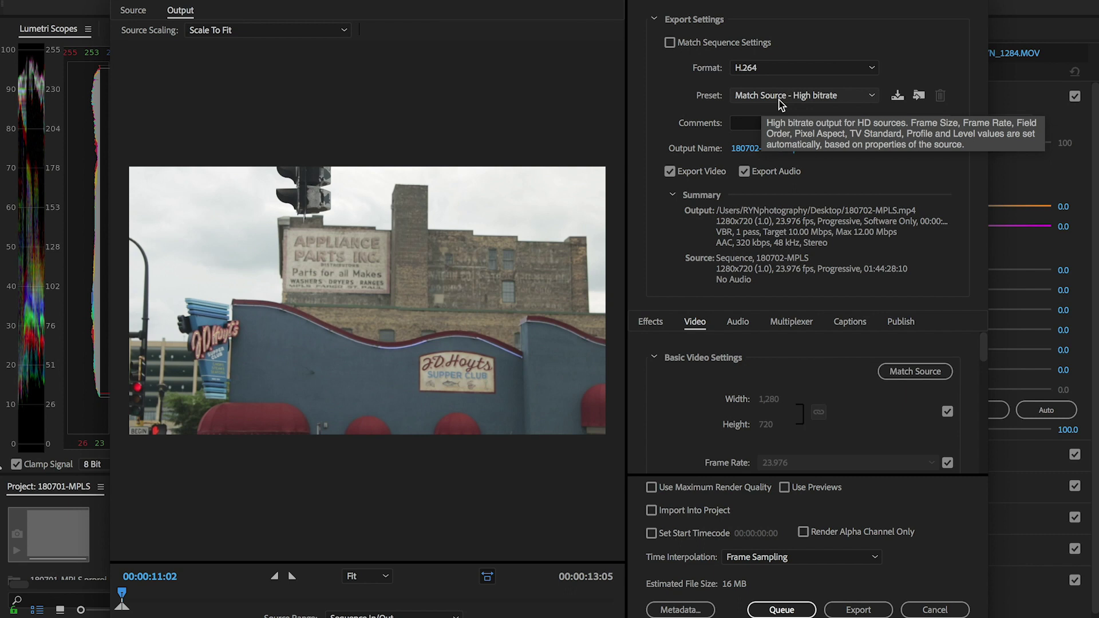
left_click(744, 172)
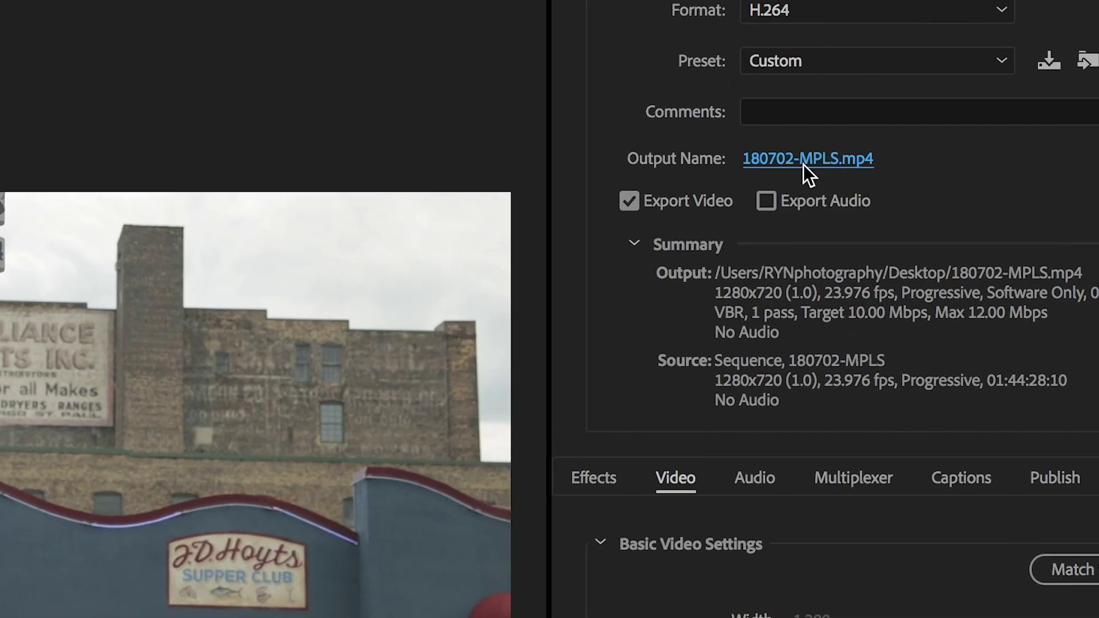
left_click(767, 186)
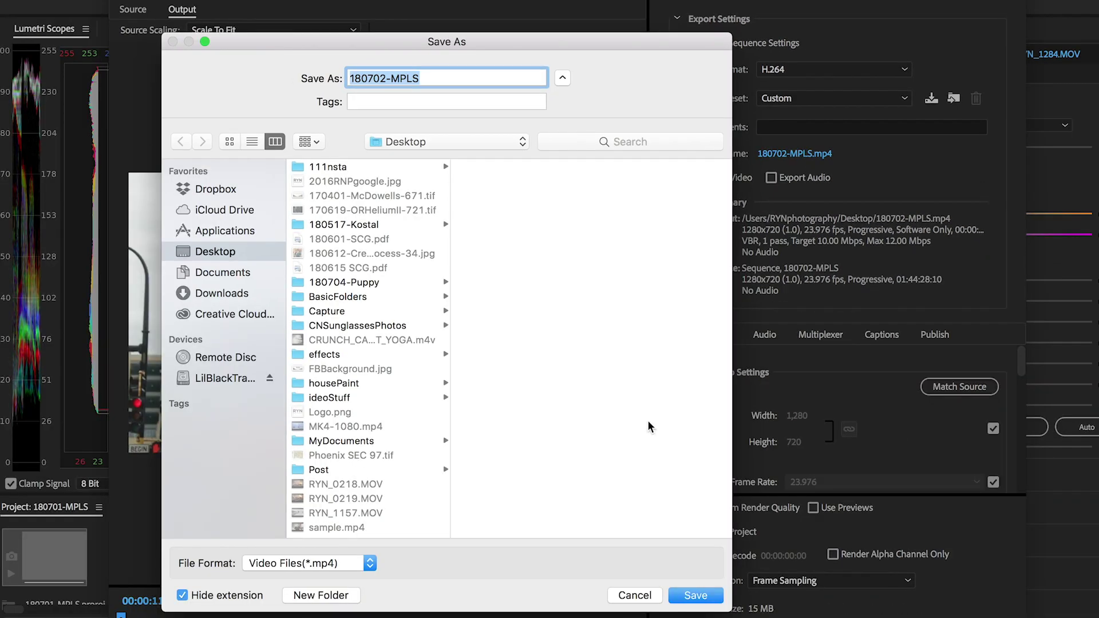
left_click(649, 585)
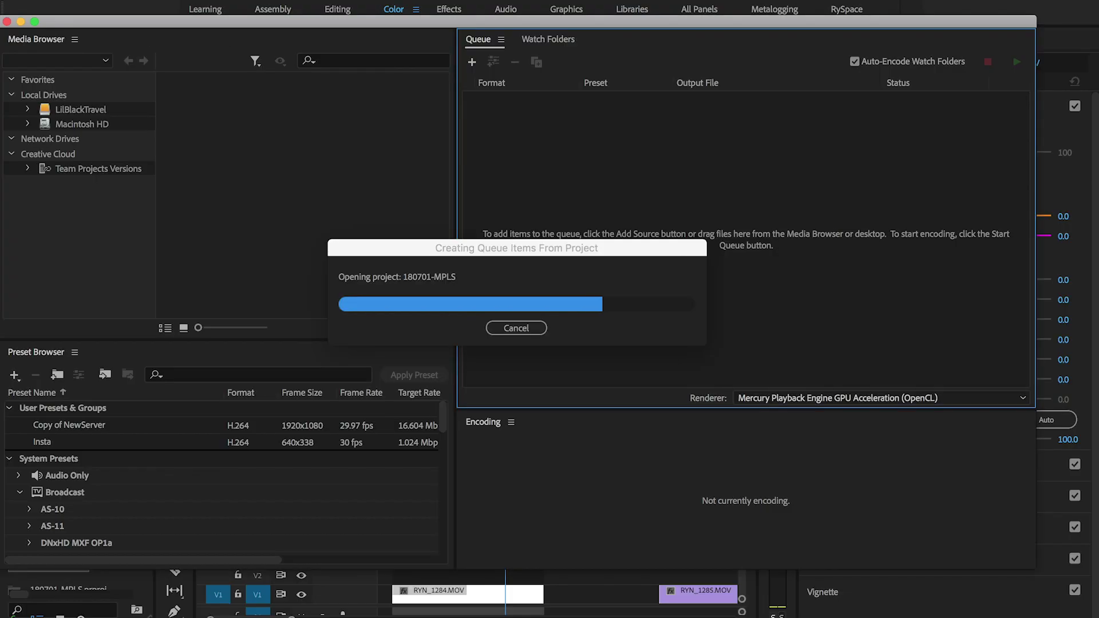
left_click_drag(664, 252, 670, 243)
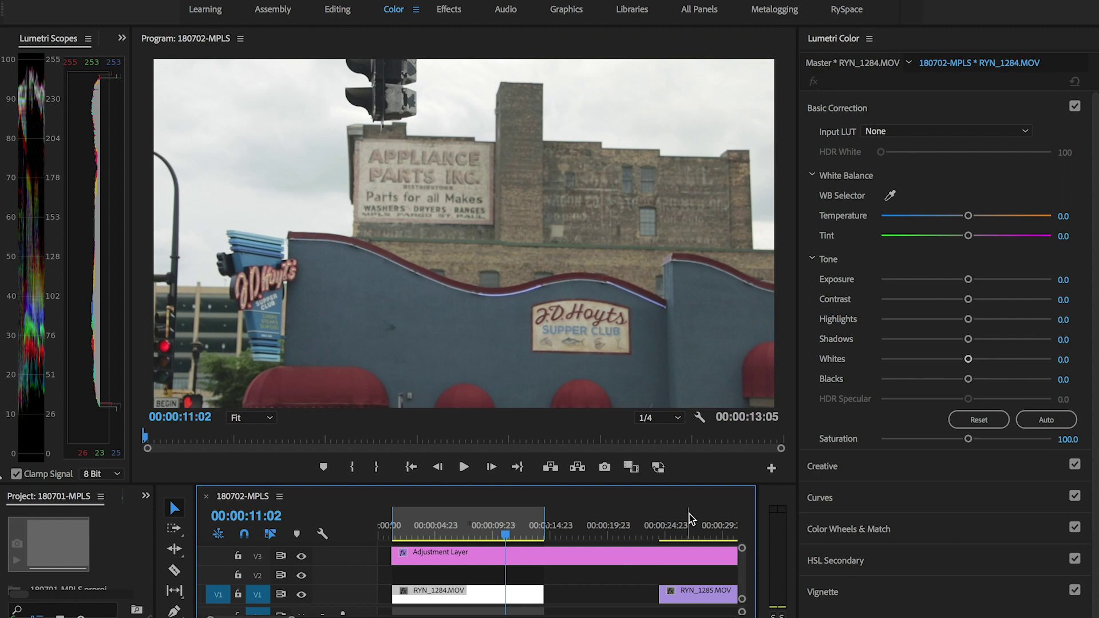
Step: Mark the range of RYN_1285.MOV with sequence in and out points, with the playhead at about 00:00:26:21
left_click(689, 521)
scroll(675, 538, "down", 4)
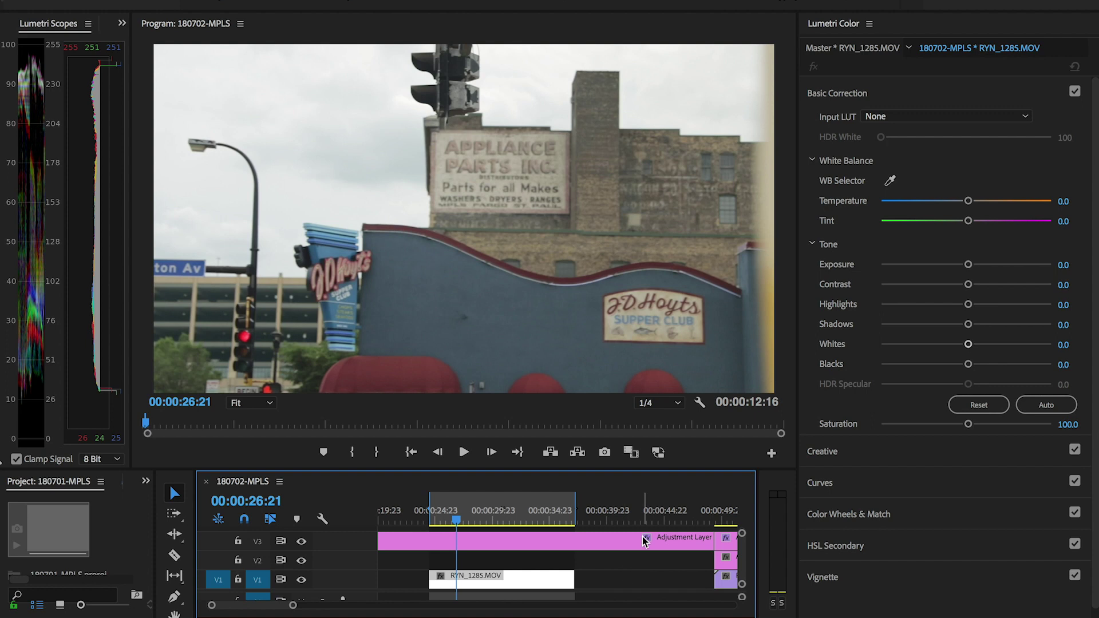
Step: Mark the range of RYN_1286.MOV with sequence in and out points and open the export settings for it
scroll(645, 541, "down", 3)
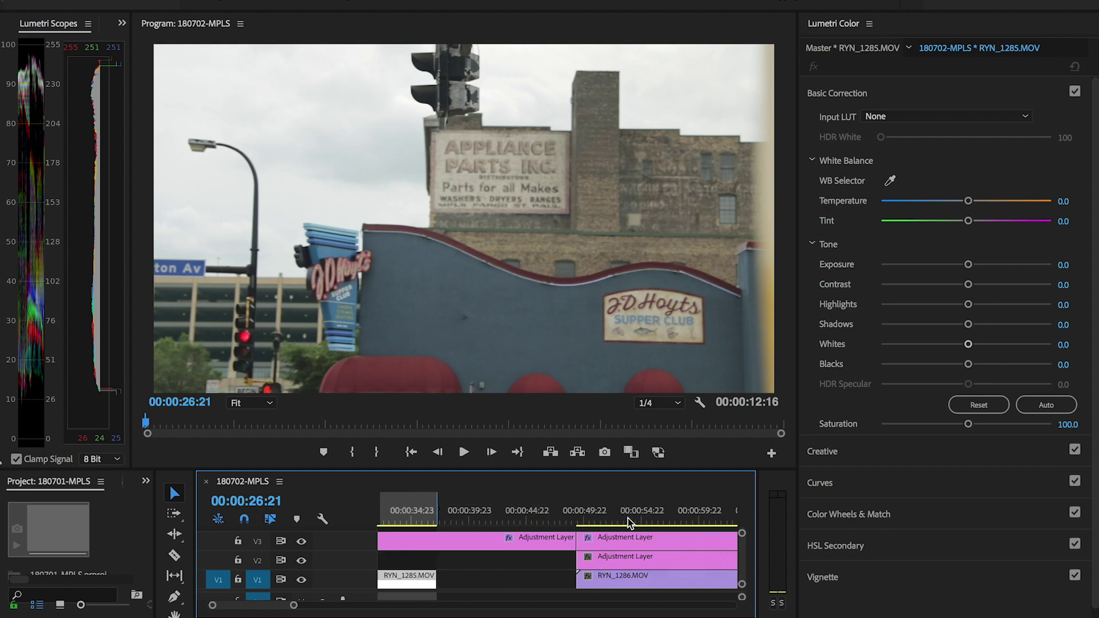
left_click(626, 520)
key("x")
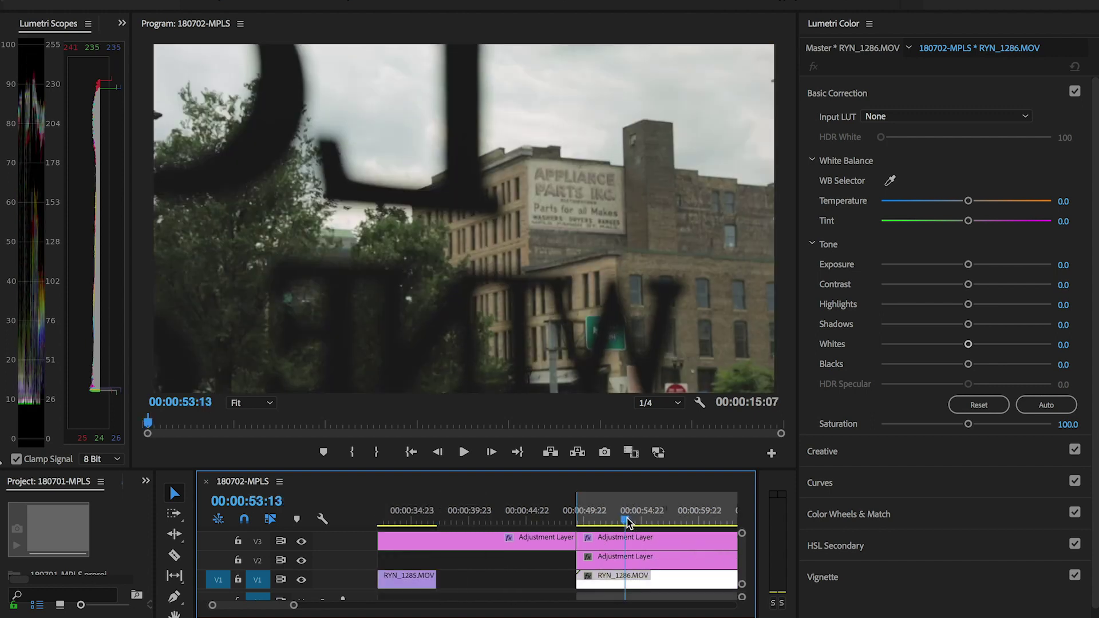
key("super+m")
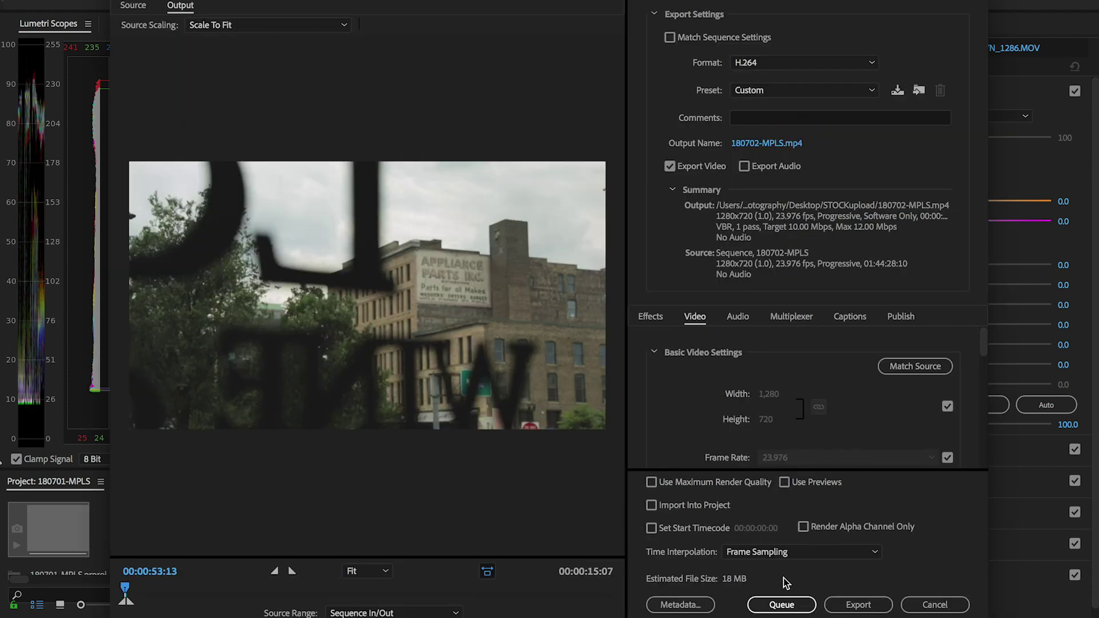